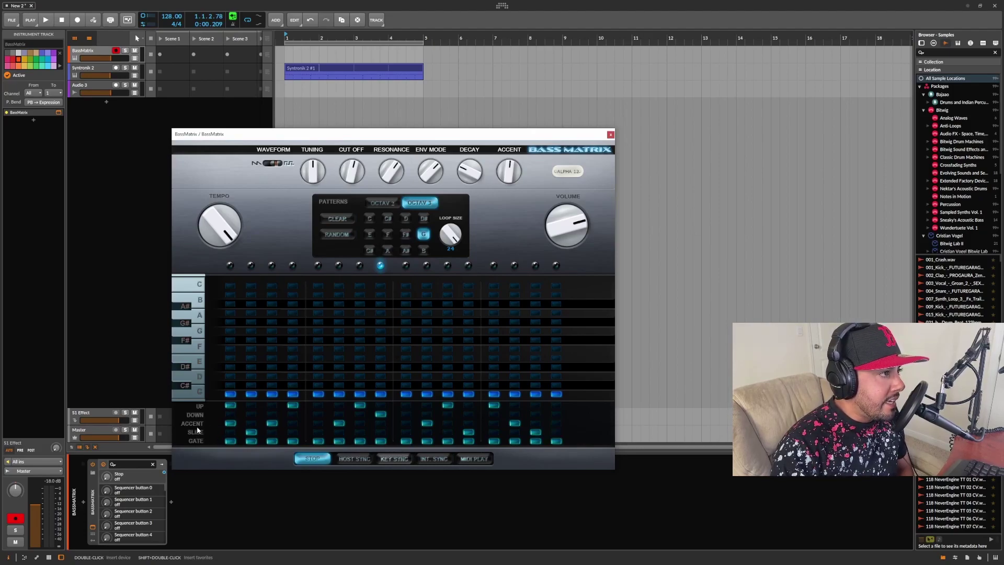
Toggle the accent on the first sequencer step and switch BassMatrix from Key Sync to MIDI Play mode
left_click(230, 423)
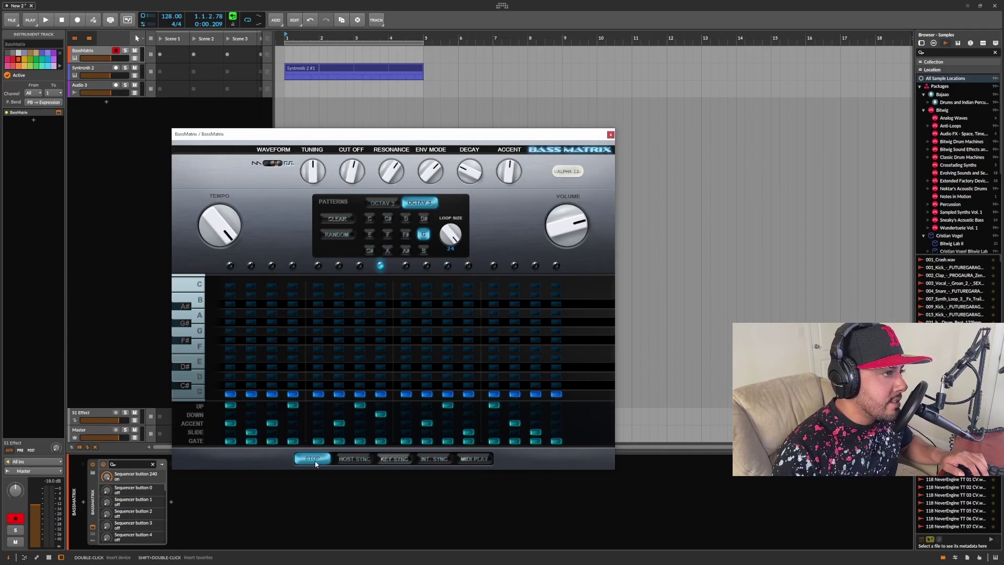
left_click(399, 459)
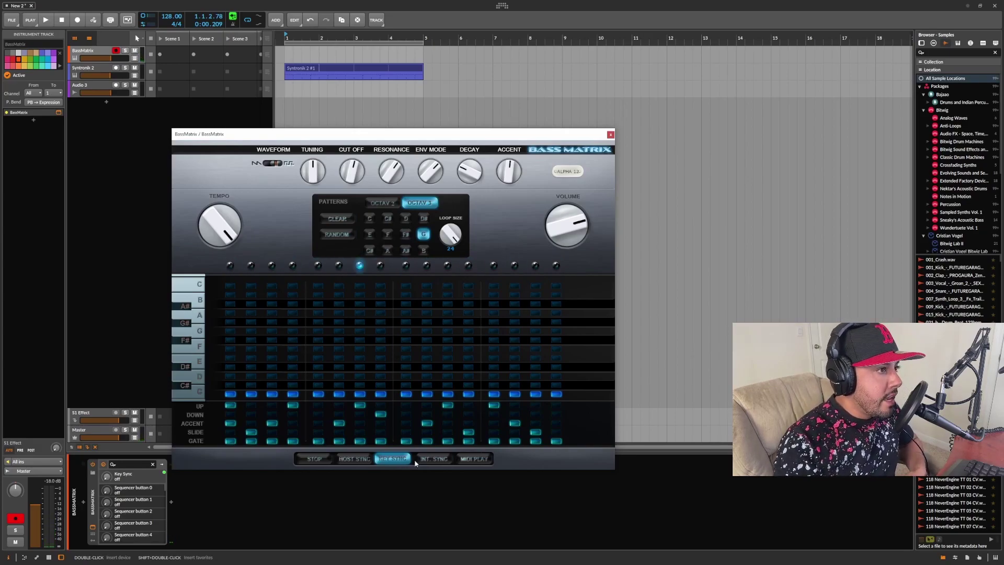
left_click(470, 460)
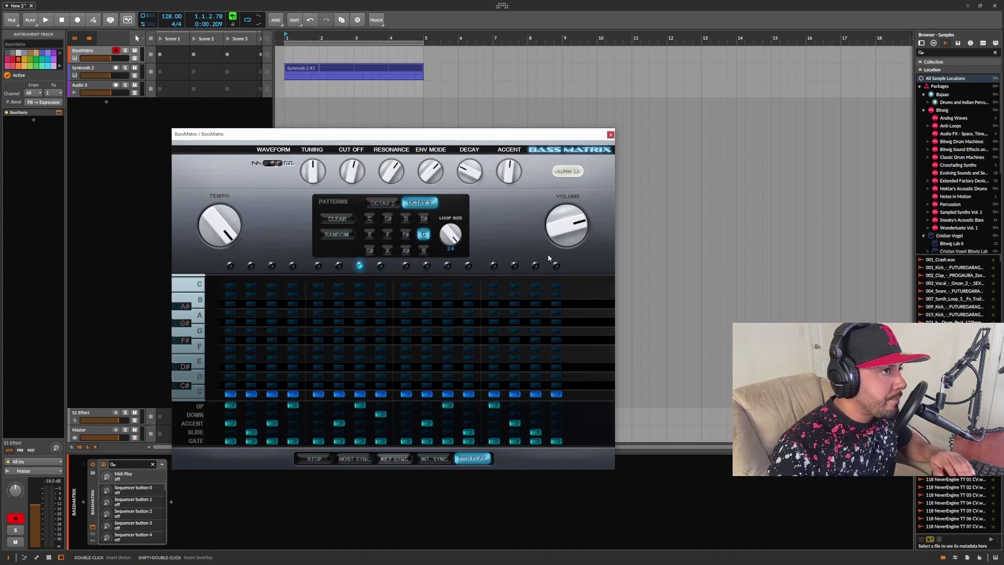
Clear the current BassMatrix pattern and fill it with randomized notes
left_click(337, 219)
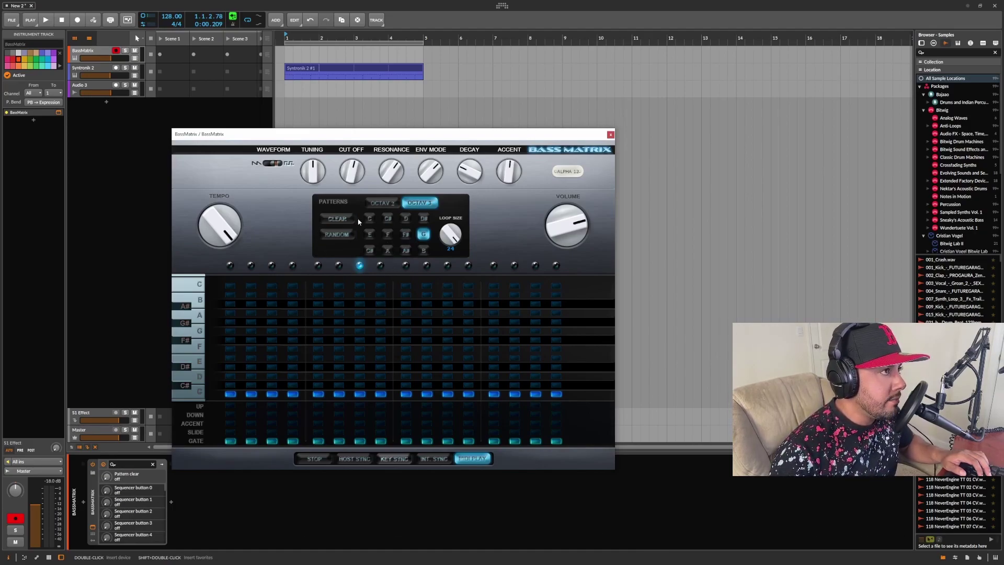
left_click(350, 235)
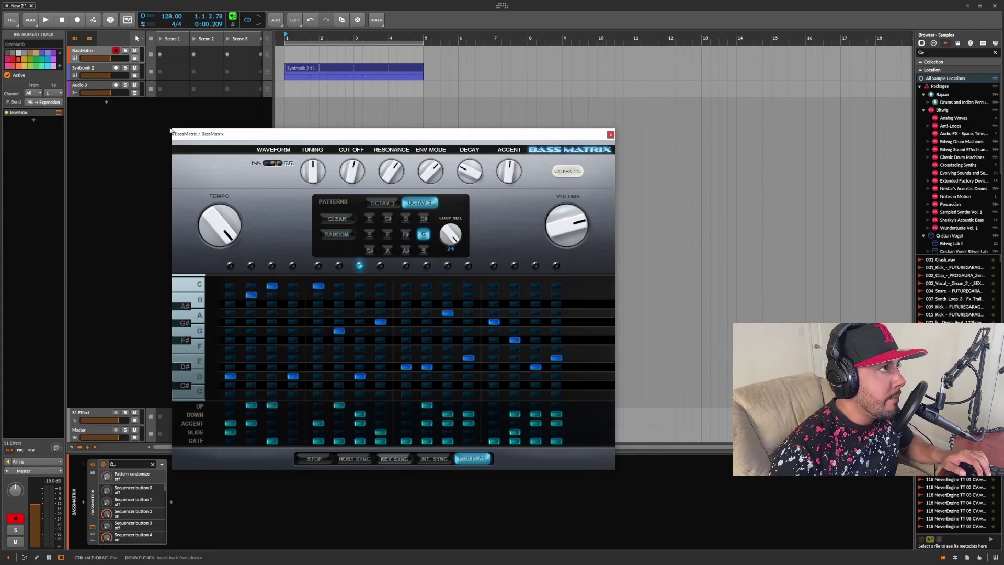
Inspect the Syntronik 2 instrument on its track and close its plugin window
left_click(97, 73)
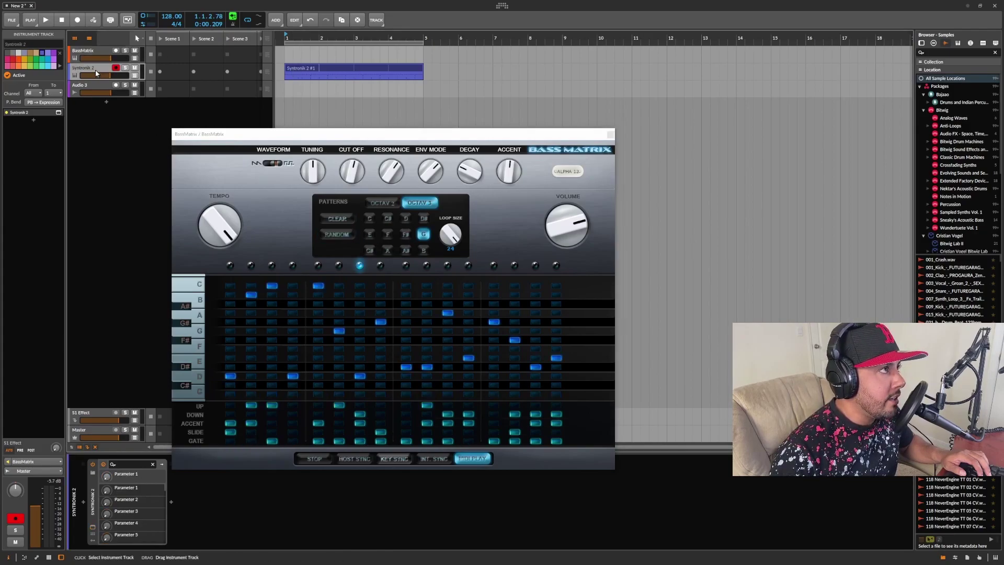
left_click(93, 526)
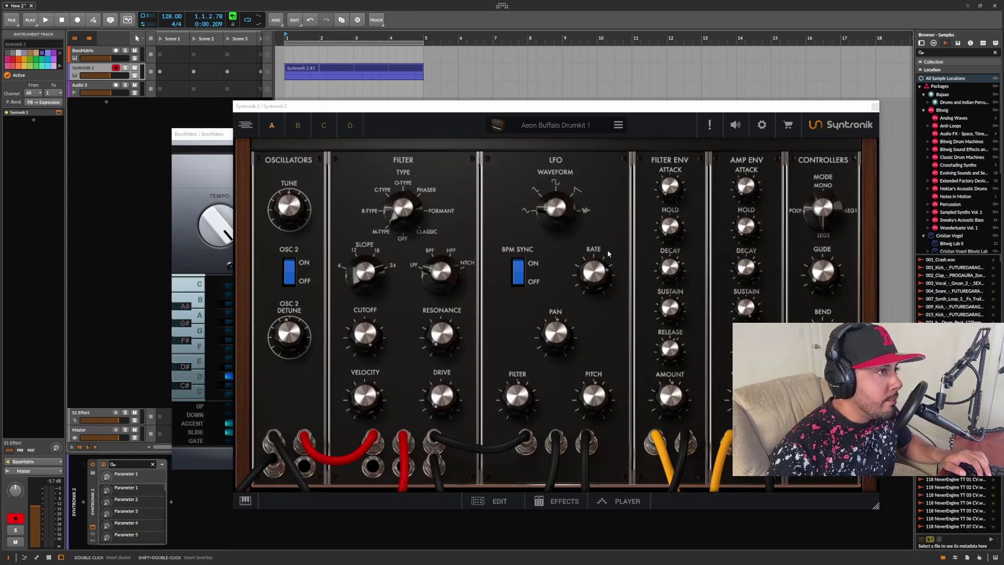
left_click(875, 106)
Start song playback and run BassMatrix in Host Sync, ending in Key Sync mode
key("space")
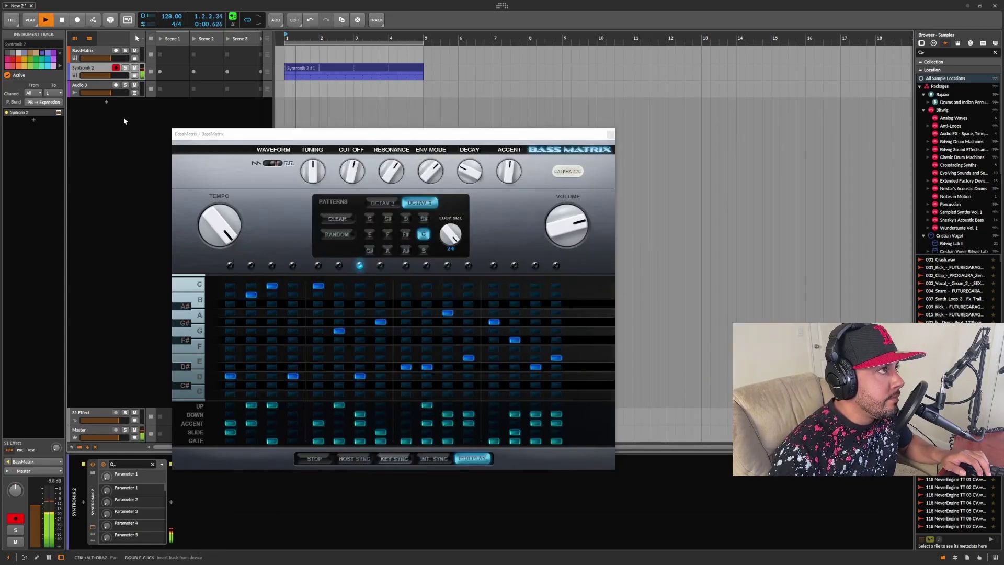
left_click(93, 58)
left_click(360, 459)
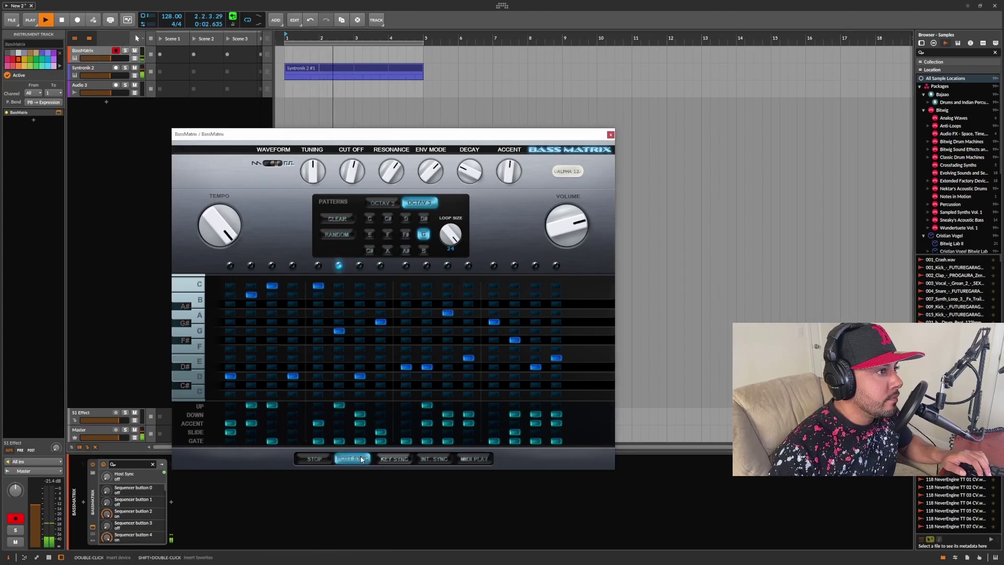
left_click(398, 461)
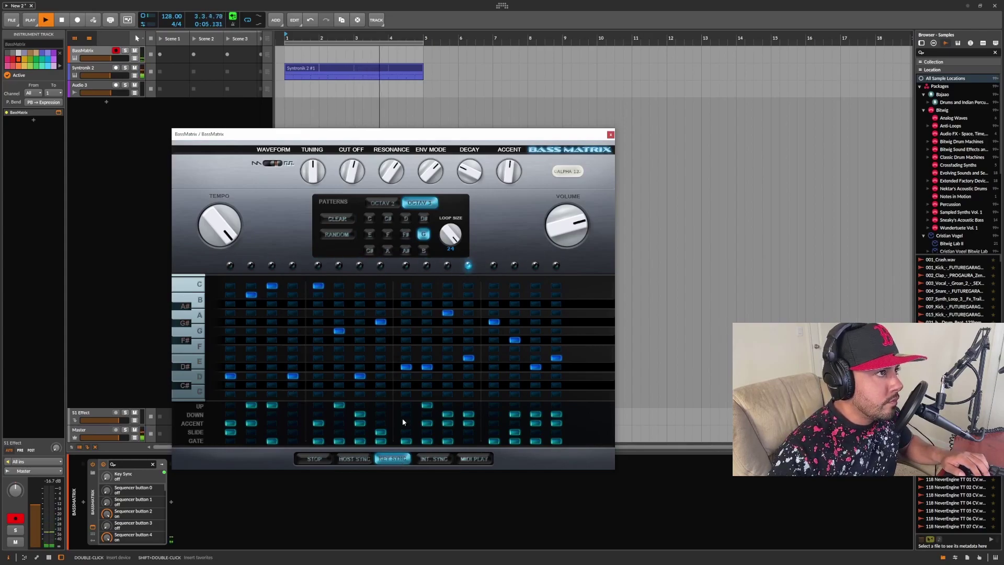
Randomize the BassMatrix pattern and add octave Up on steps 1 and 12 and Down on step 13
left_click(343, 235)
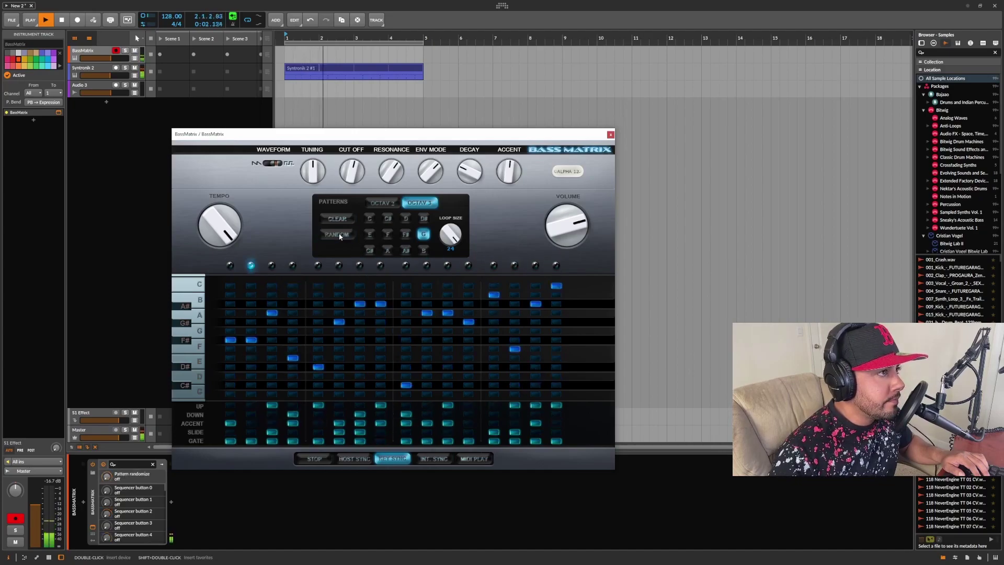
left_click(230, 406)
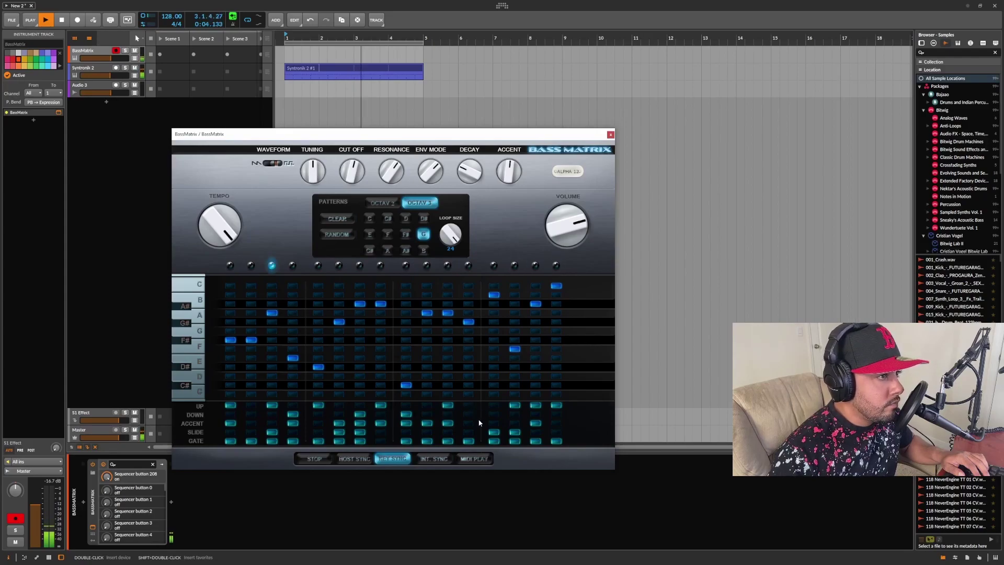
left_click(493, 414)
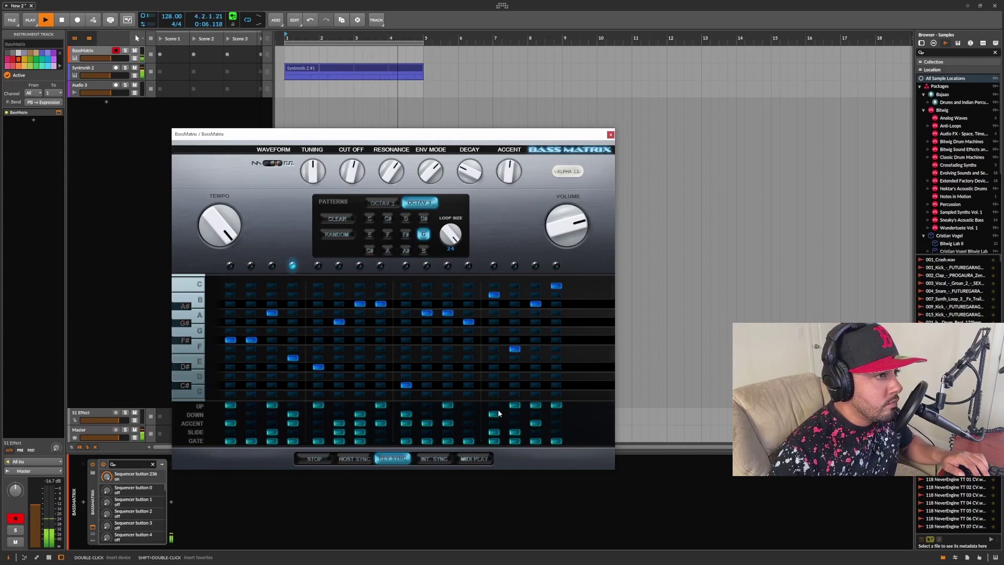
left_click(468, 405)
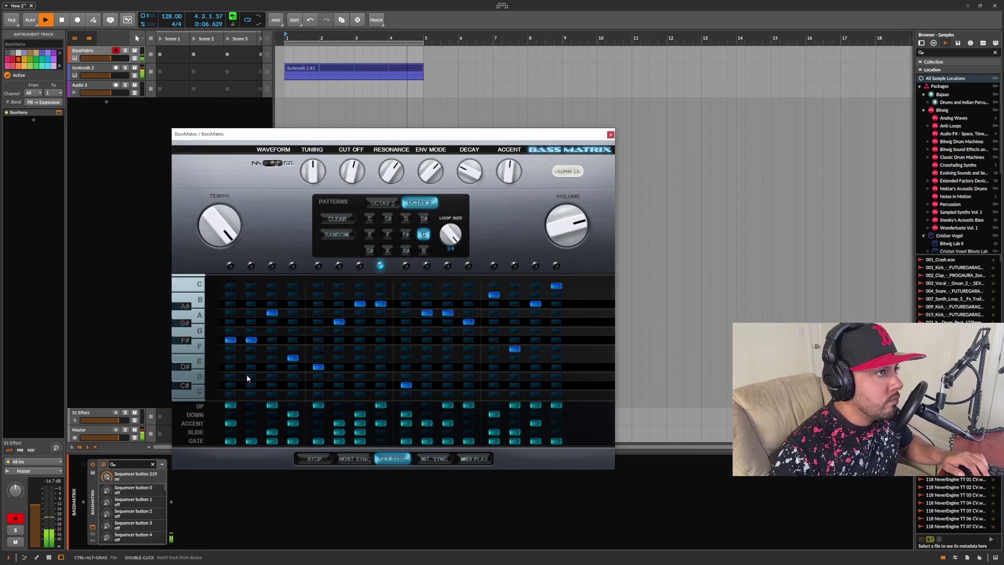
Raise BassMatrix's cut-off and resonance, vary its envelope mode and set the decay to about 845
left_click_drag(391, 171, 351, 159)
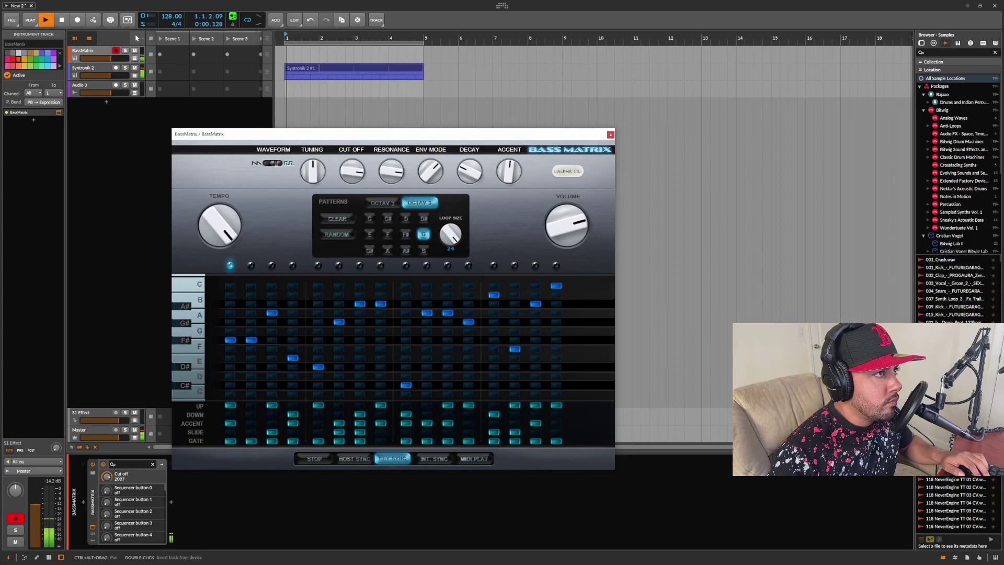
left_click_drag(430, 171, 429, 185)
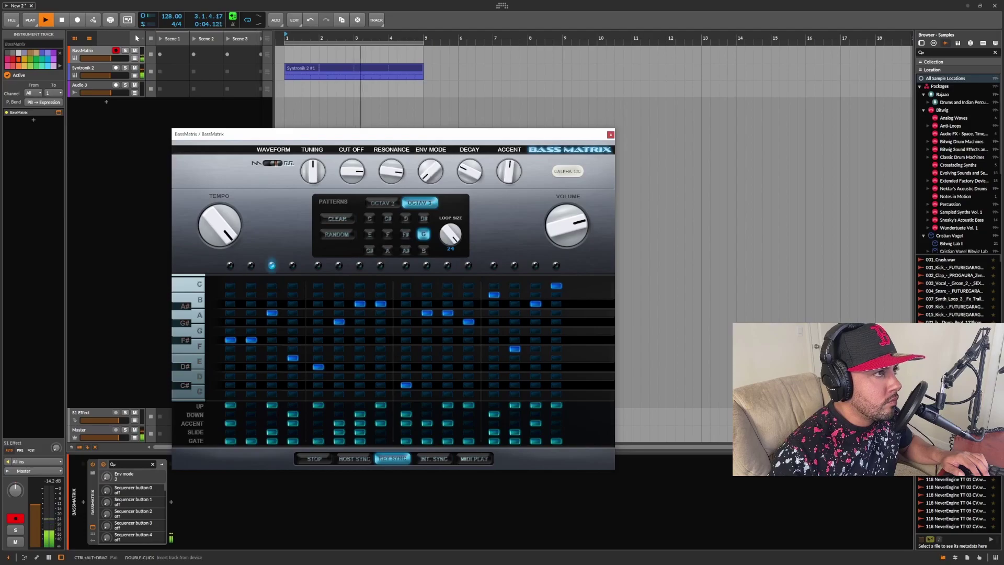
left_click(469, 171)
mouse_move(469, 171)
left_mouse_down()
mouse_move(469, 159)
mouse_move(469, 168)
left_mouse_up()
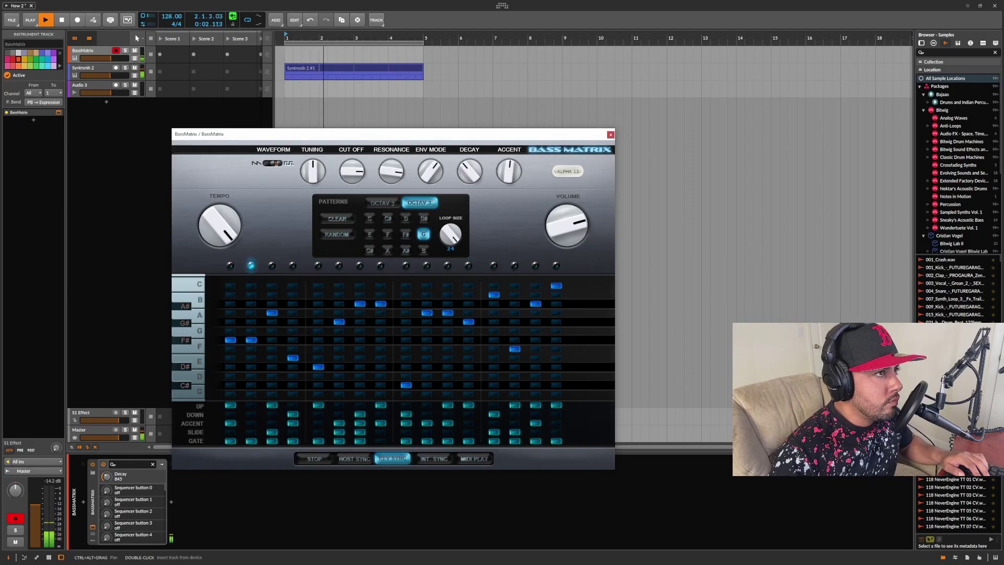
Lower the BassMatrix accent, set decay to about 1340 and resonance to about 56, and switch the waveform
left_click(501, 177)
left_click_drag(504, 183, 504, 179)
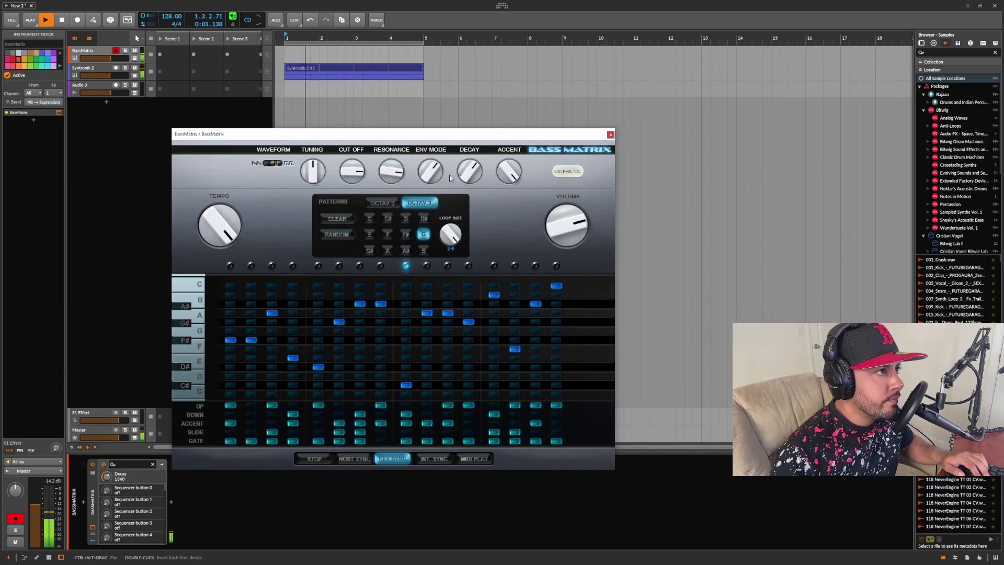
left_click(391, 171)
left_click_drag(391, 171, 392, 180)
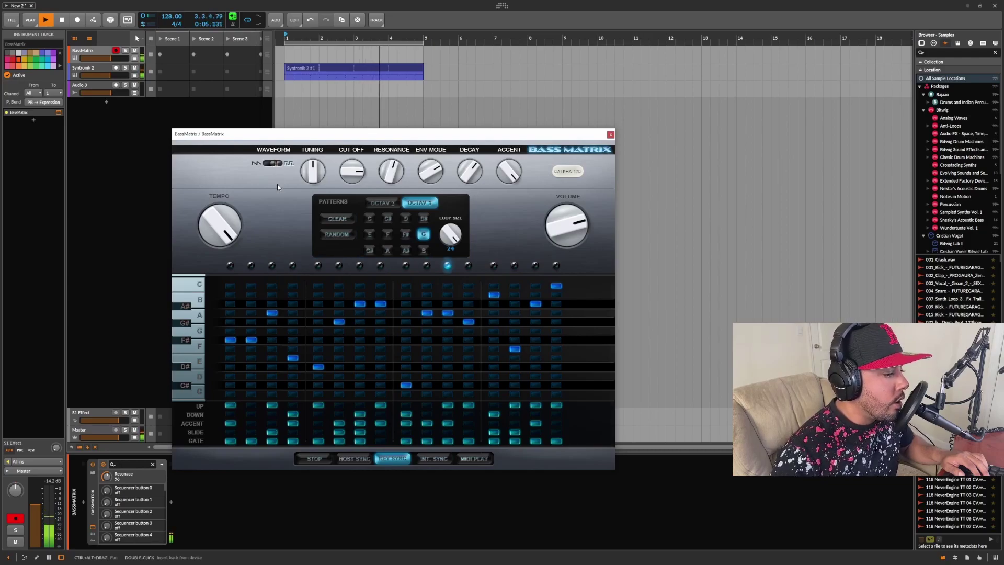
left_click(273, 167)
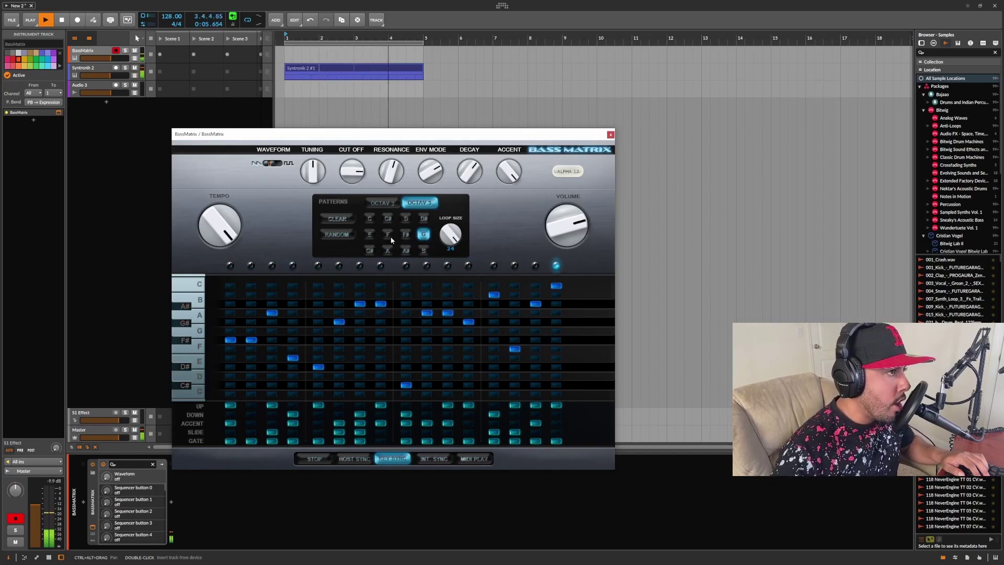
Audition BassMatrix patterns E and D, staying on D, and compare Host Sync with Key Sync, ending in Key Sync
left_click(369, 234)
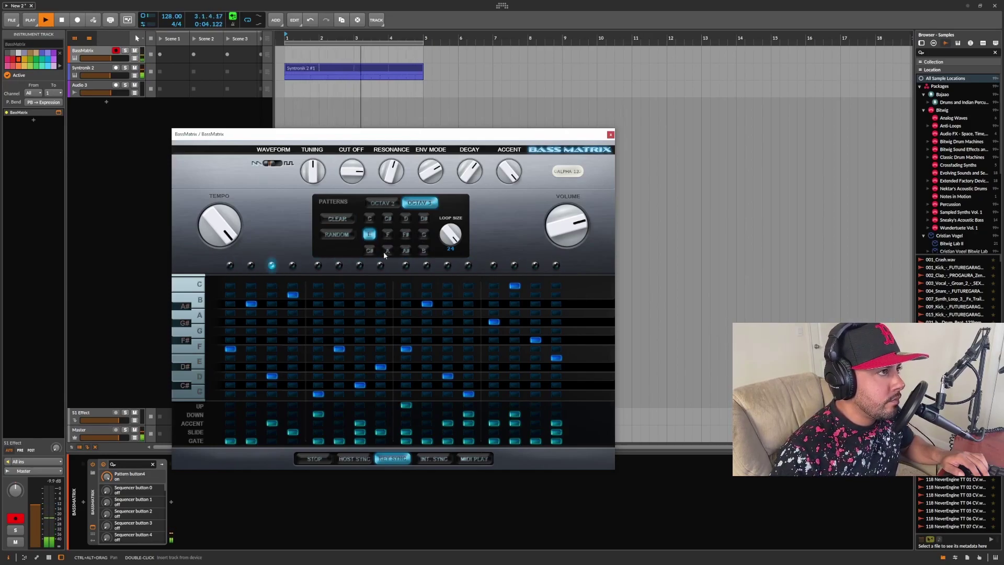
left_click(408, 219)
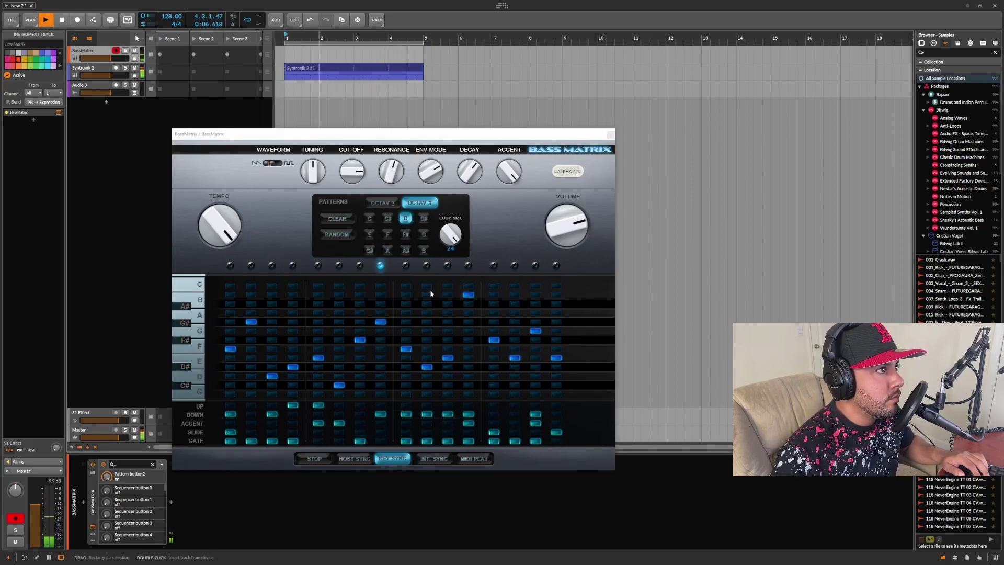
left_click(355, 459)
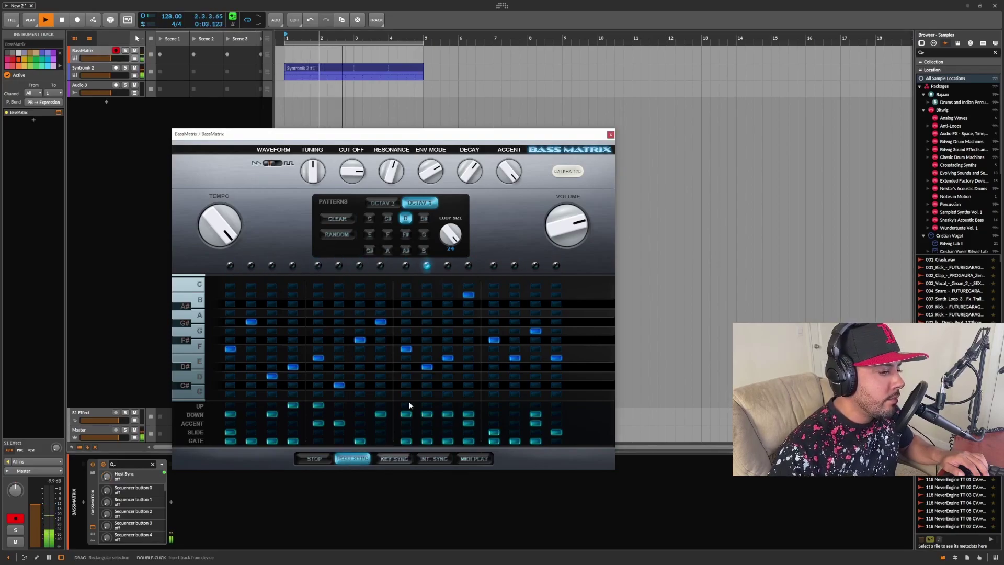
left_click(393, 459)
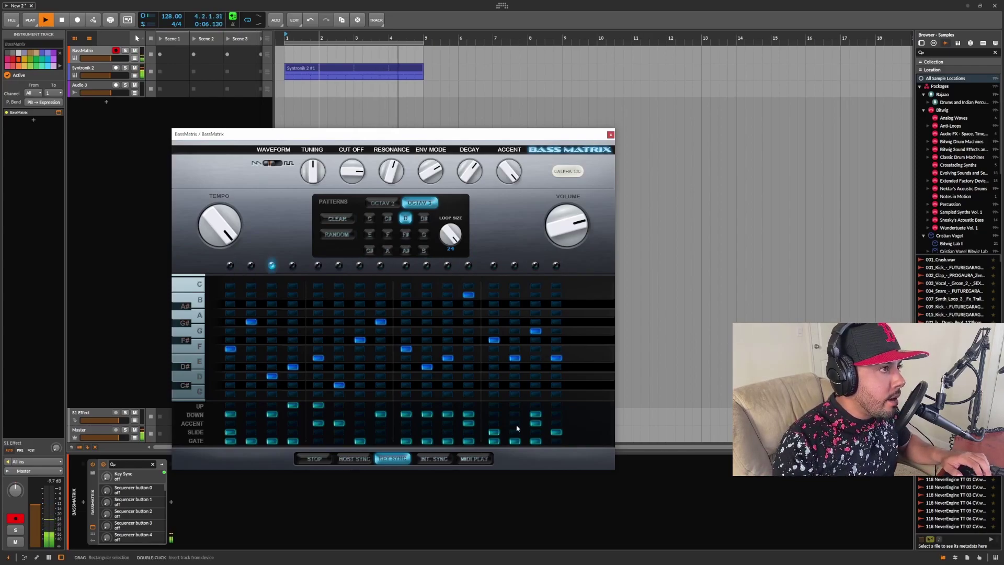
Stop the BassMatrix sequencer, run it briefly in Key Sync and stop it again
left_click(331, 456)
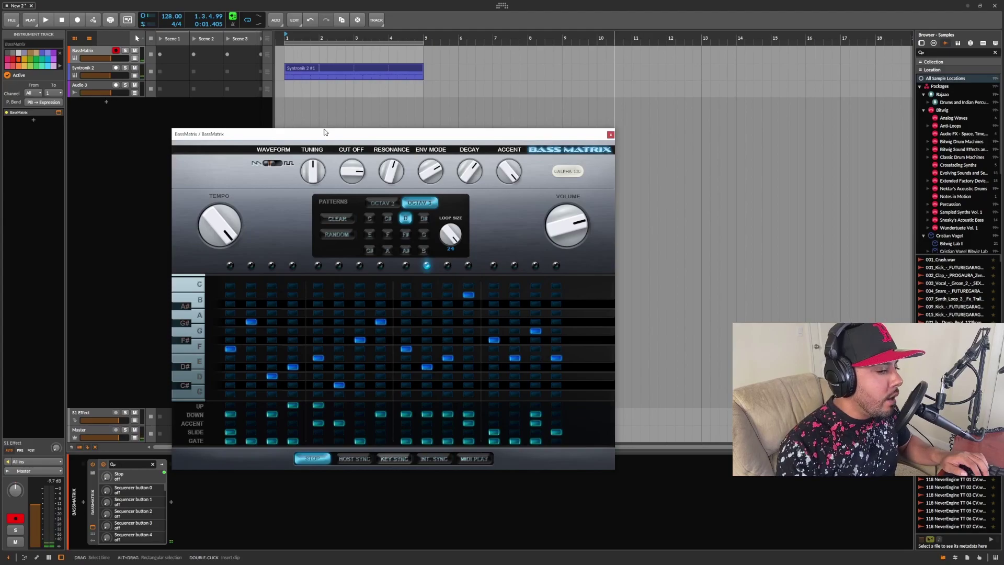
left_click(393, 459)
left_click(312, 458)
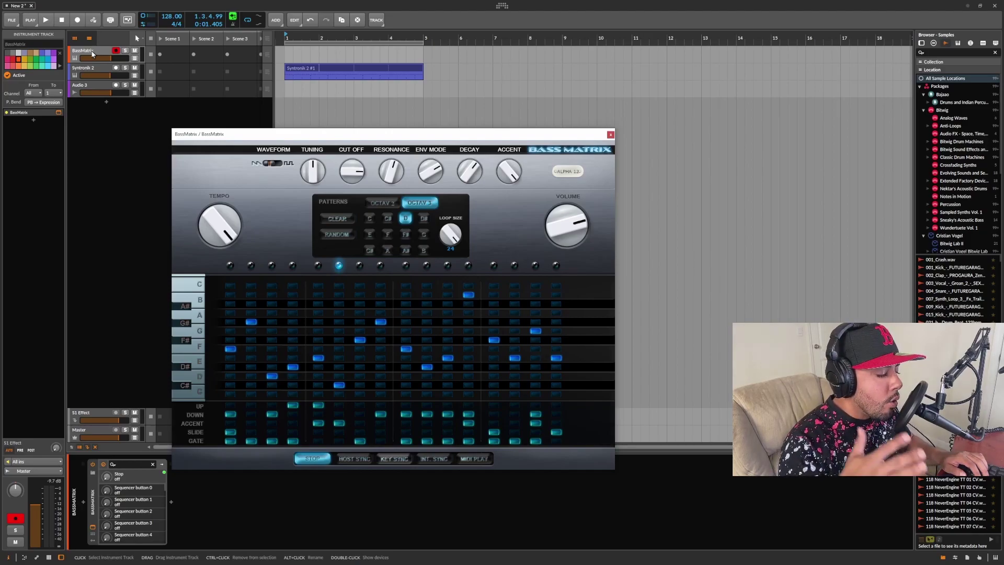
Record the BassMatrix pattern running in Key Sync onto the Audio 3 track and stop the sequencer
left_click(81, 85)
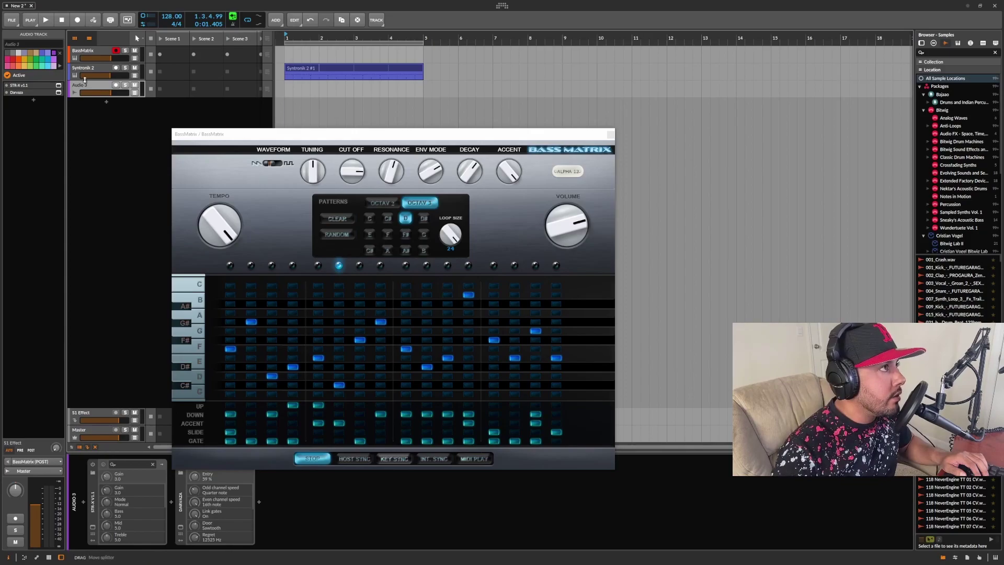
key("r")
left_click(395, 458)
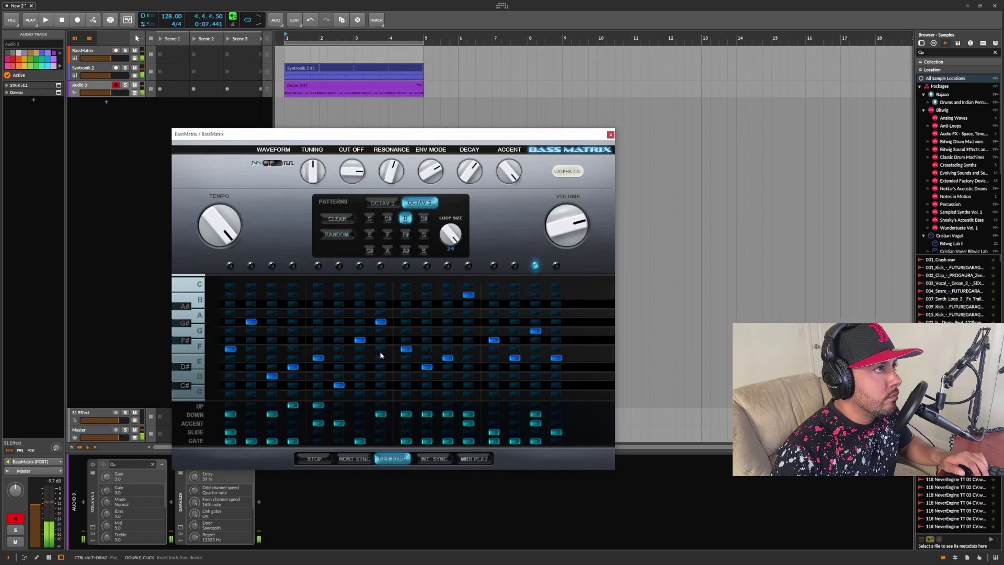
left_click(319, 458)
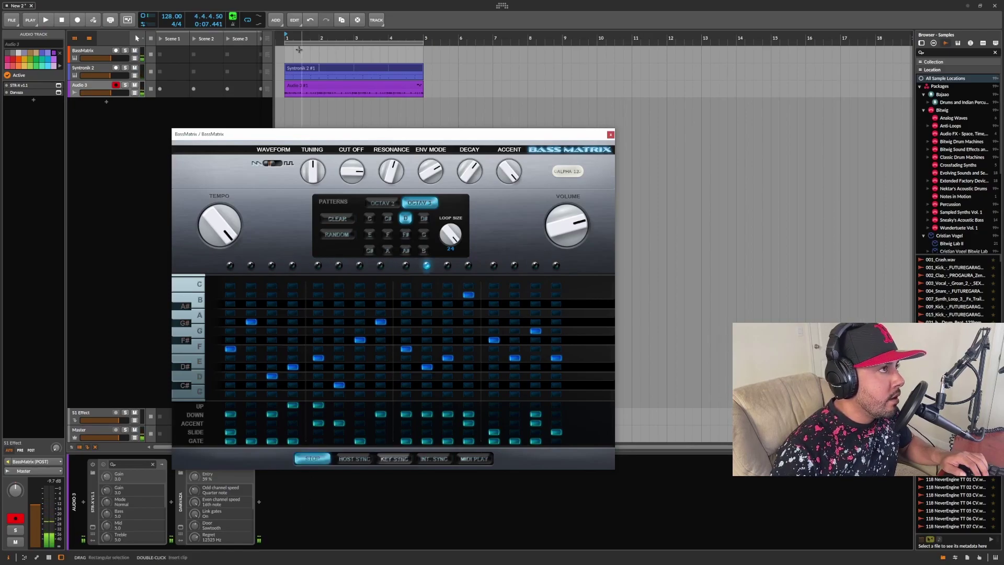
Trim the recorded Audio 3 clip to two bars starting at bar 1 and duplicate it up to bar 5
left_click_drag(285, 87, 340, 92)
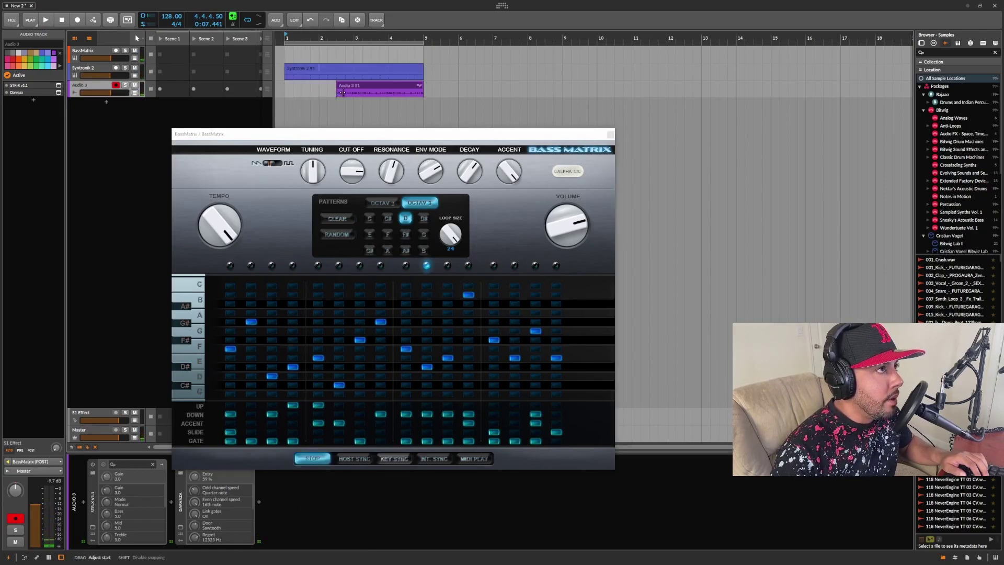
left_click_drag(420, 89, 351, 93)
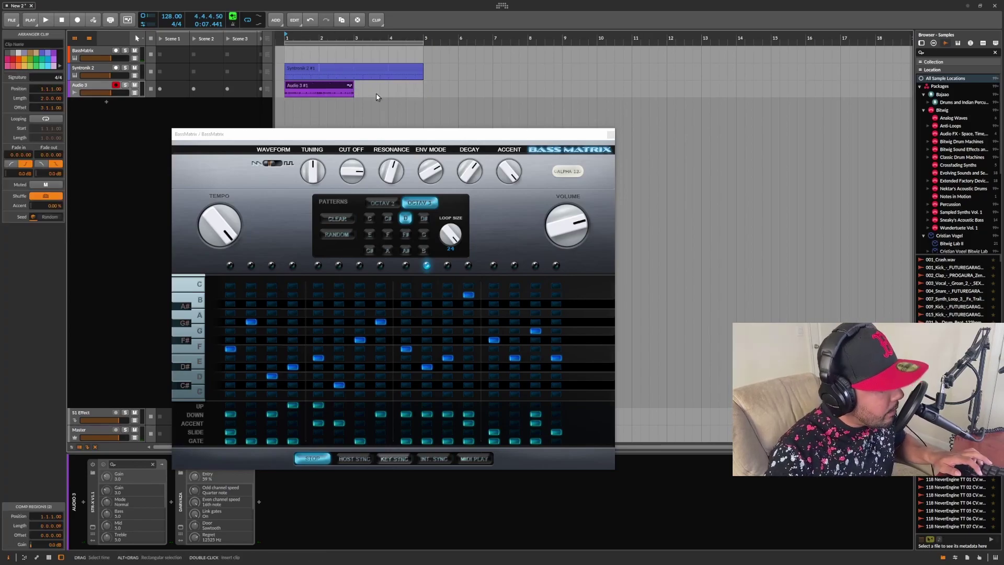
key("ctrl+d")
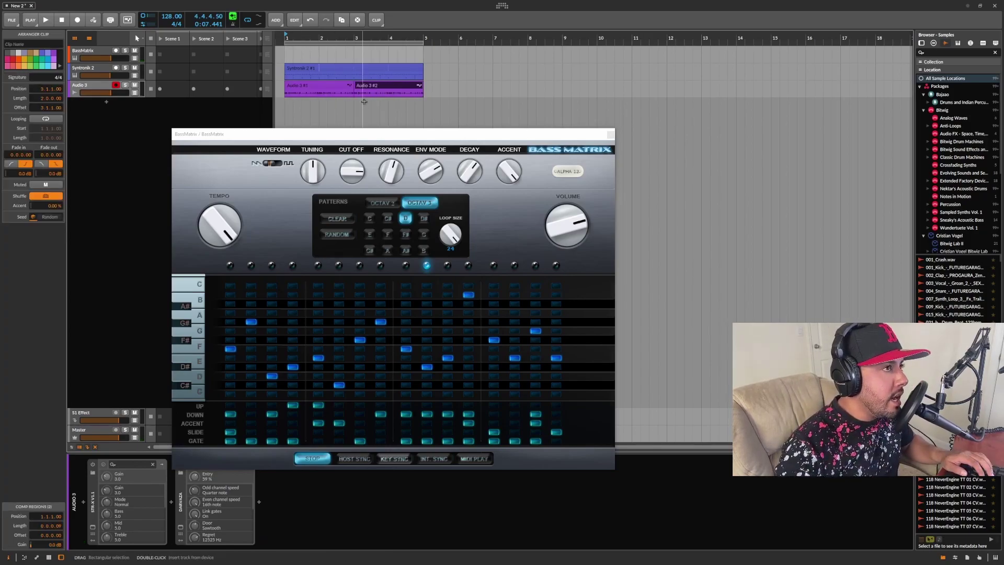
Move the BassMatrix window aside and open the STR-X v1.1 effect of the Audio 3 track beside it
left_click_drag(366, 134, 678, 128)
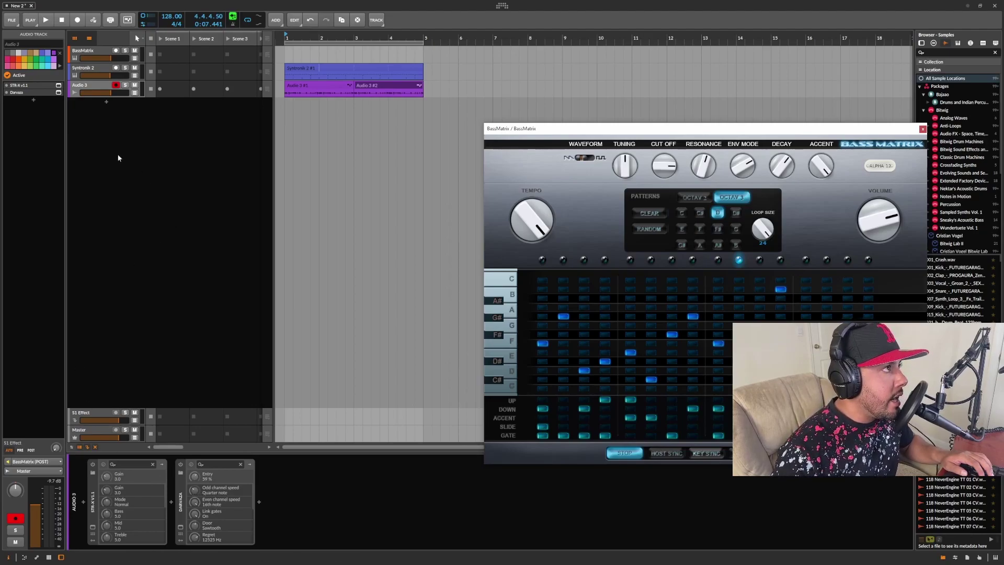
left_click(102, 500)
left_click_drag(515, 183, 293, 184)
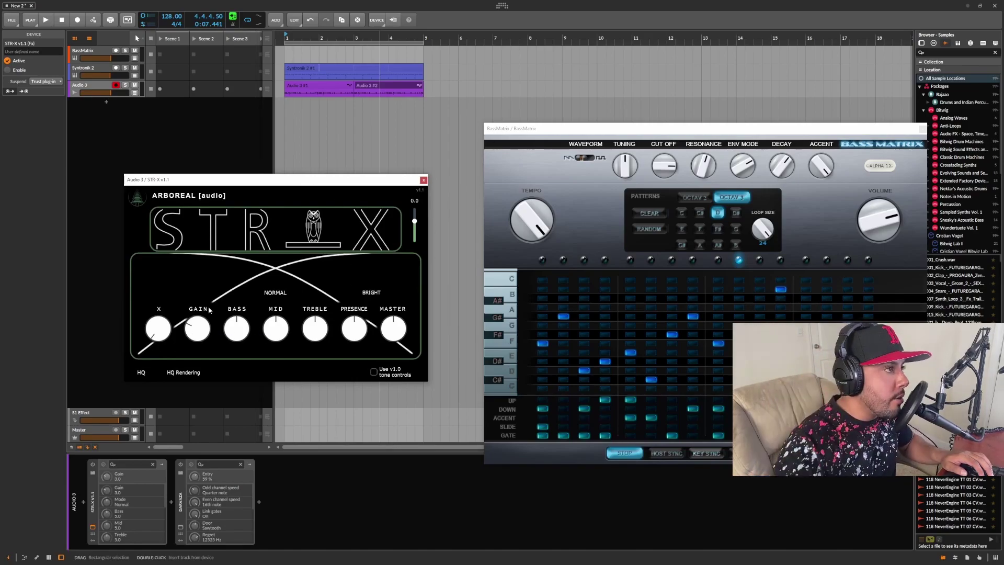
Start playback and enable the STR-X effect on the Audio 3 track
left_click(79, 511)
key("space")
left_click(93, 464)
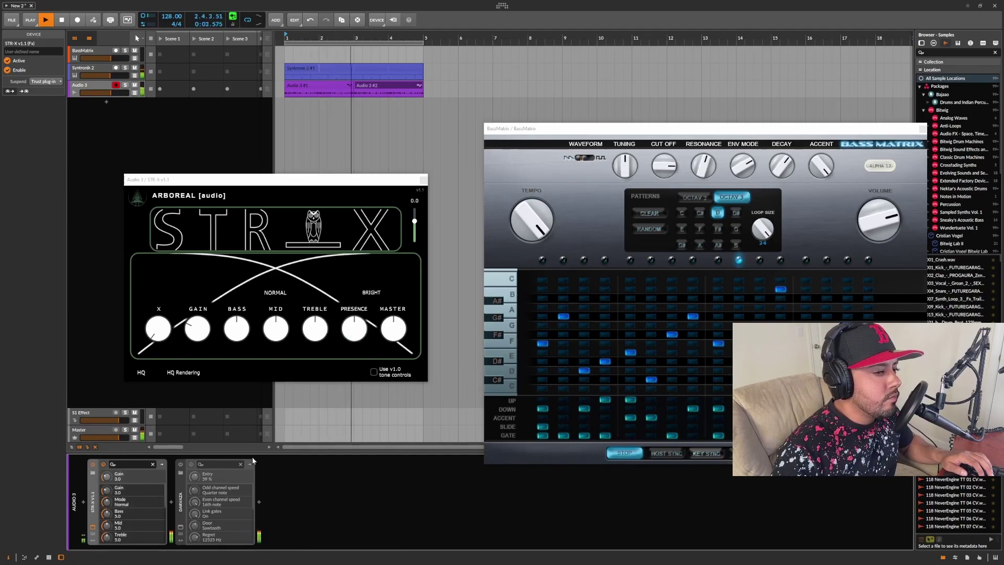
Set STR-X to presence 9.0, mid 2.8, bass 6.7, gain 2.9 and X gain 8.96, with HQ Rendering on
left_click(354, 329)
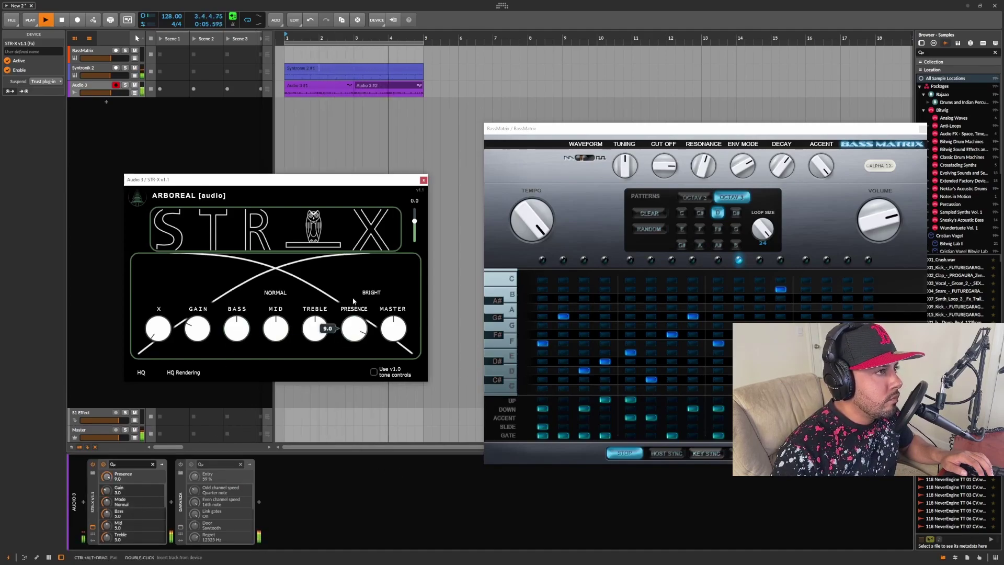
left_click_drag(277, 343, 247, 320)
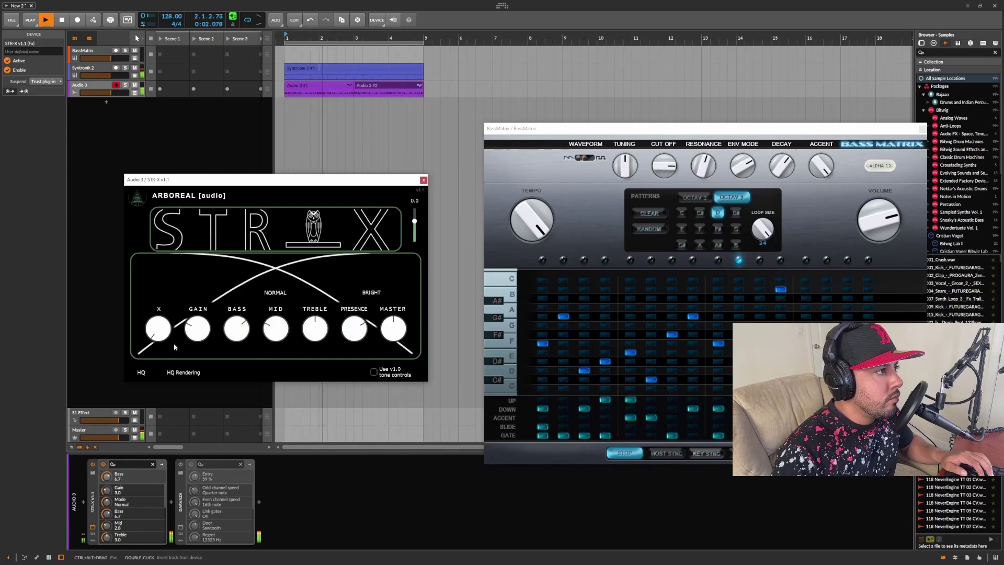
left_click(183, 372)
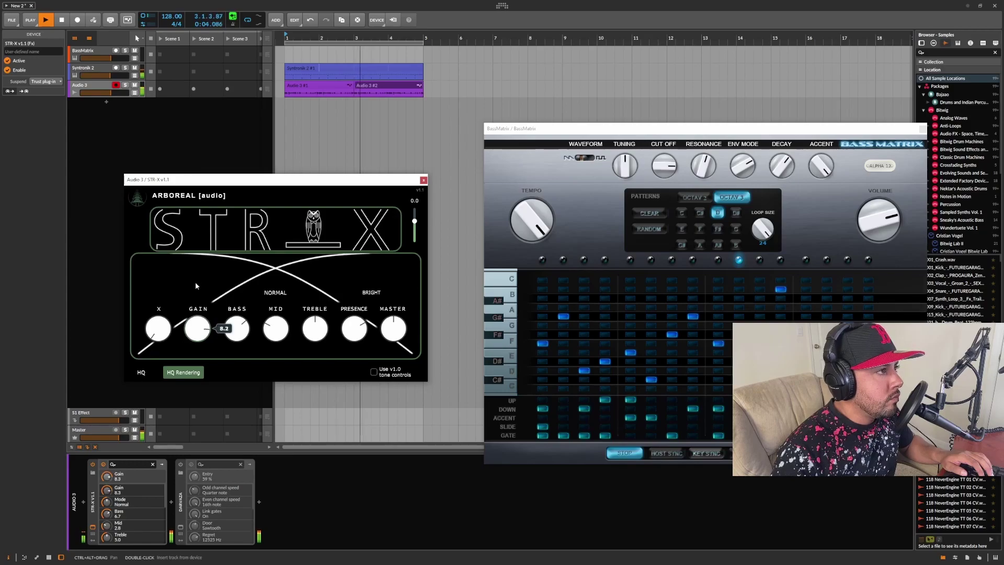
left_click_drag(157, 329, 158, 242)
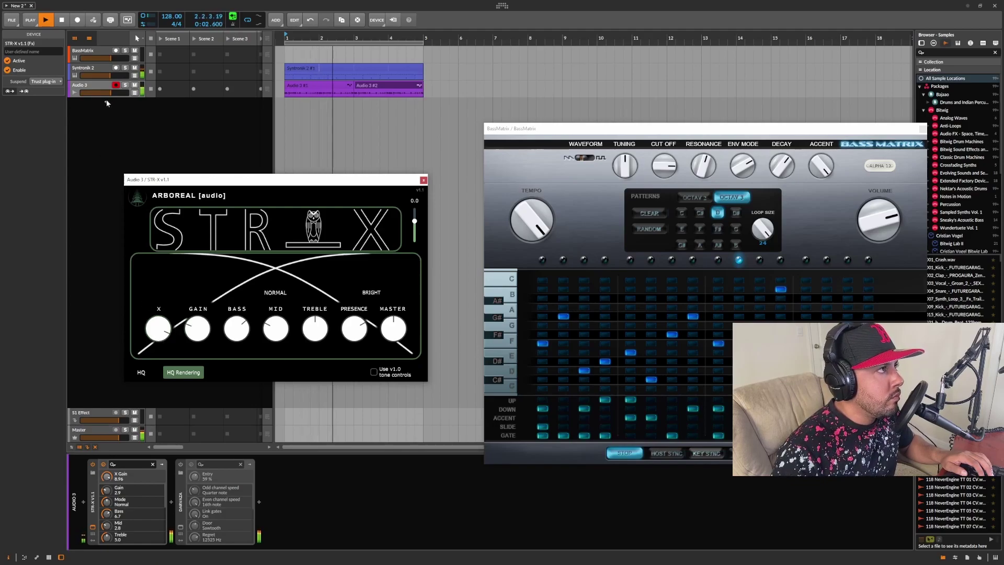
Adjust the Audio 3 track's volume
left_click(110, 99)
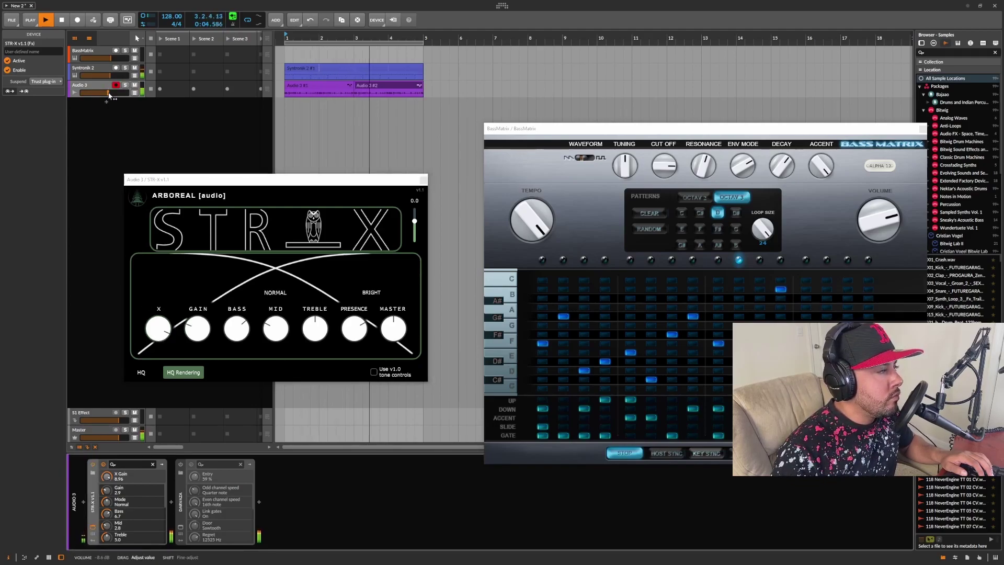